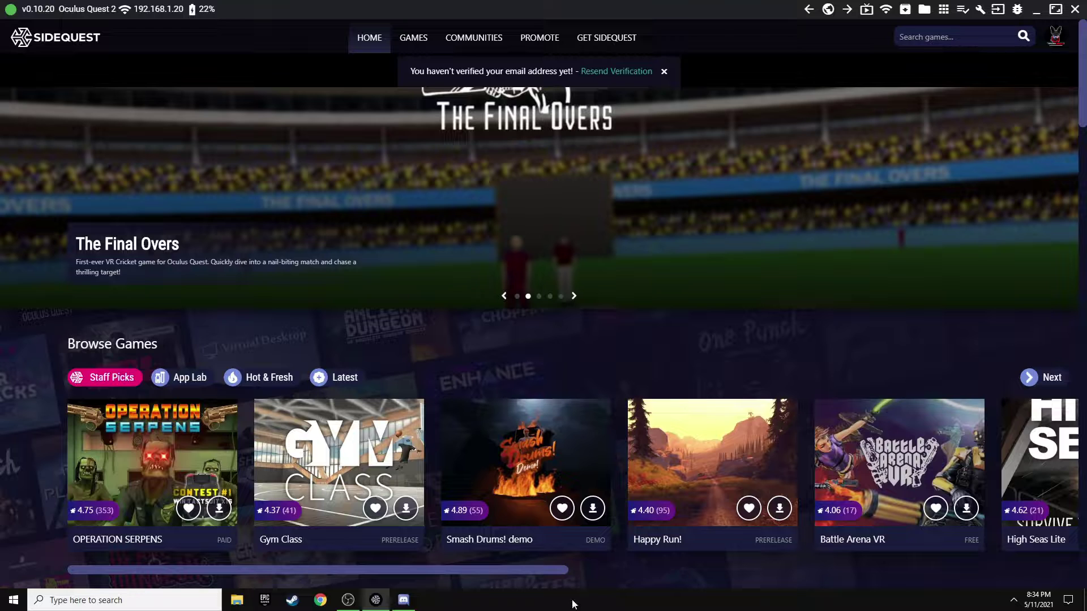
# - Bring Discord forward and check the environment-requests and quest-homes-environments channels
pyautogui.click(404, 600)
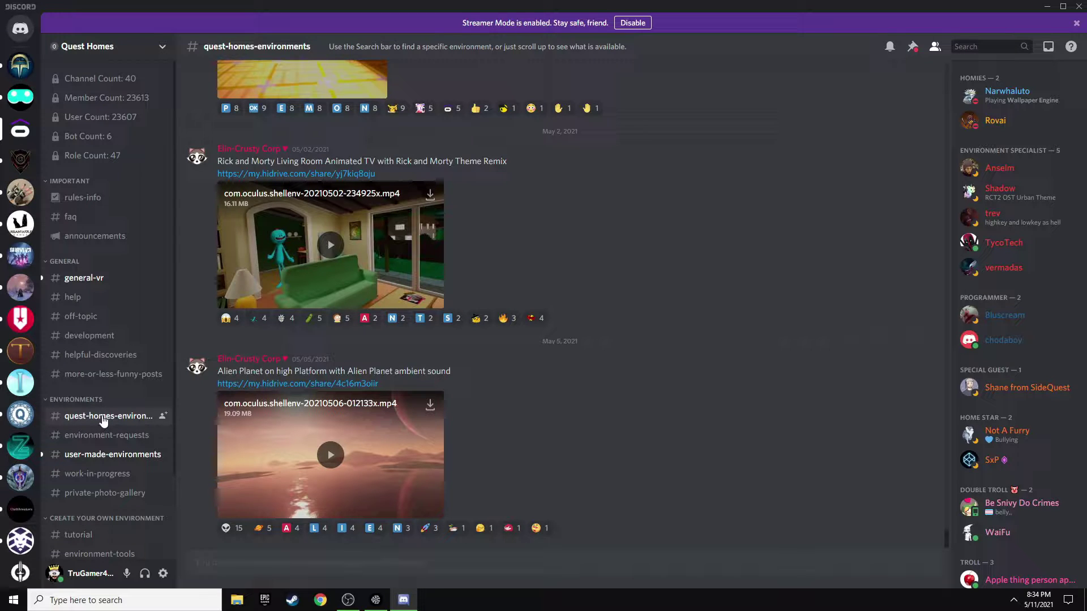
pyautogui.click(107, 435)
pyautogui.click(121, 415)
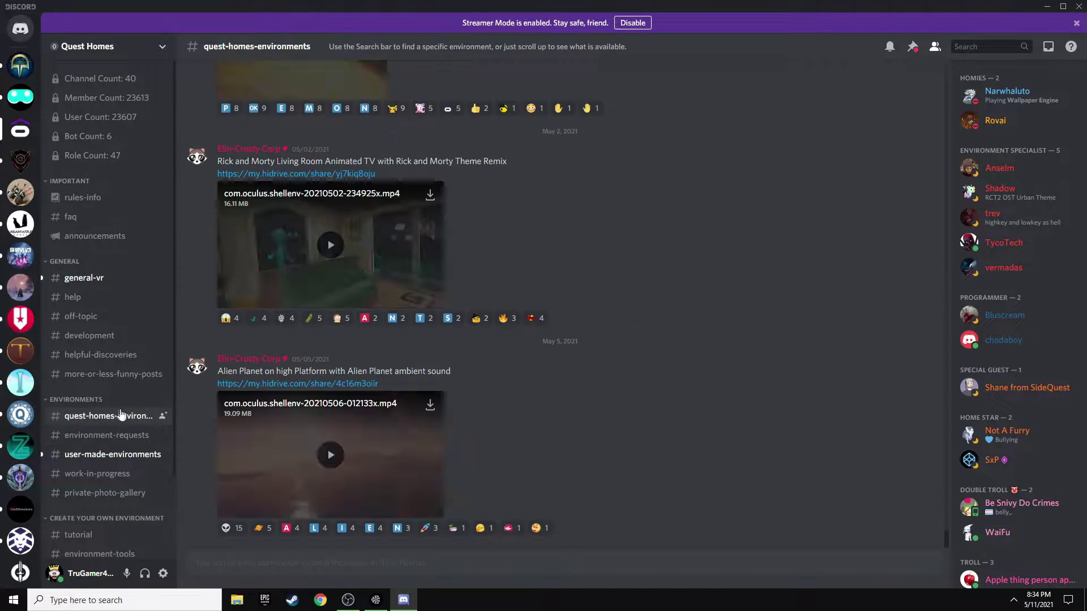
# - Search the server for 'matrix' and scroll to the Matrix loading Void post
pyautogui.click(972, 48)
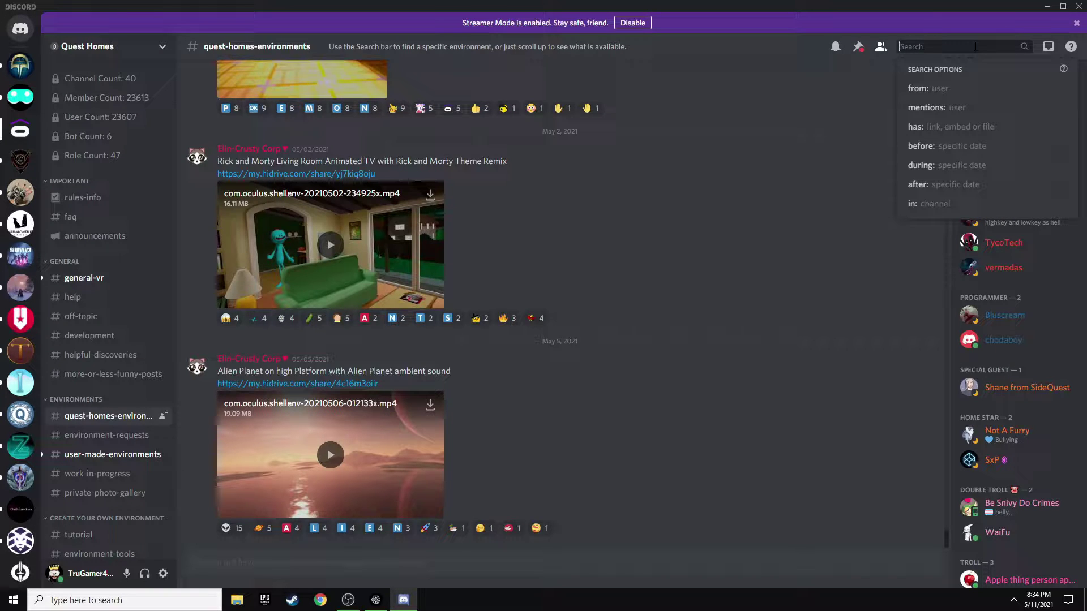
pyautogui.write('matrix')
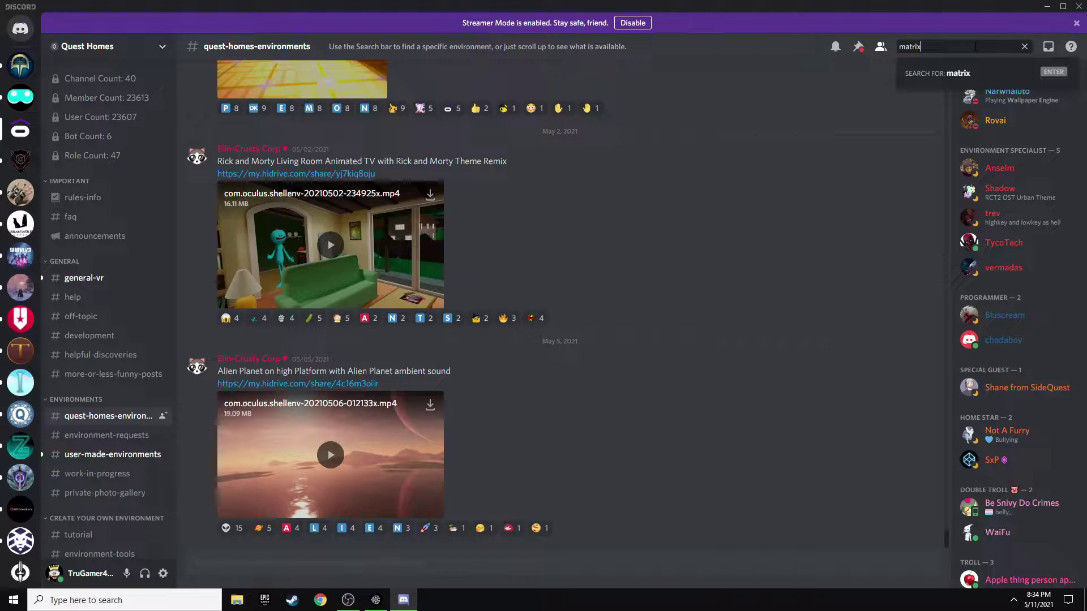
pyautogui.press('Return')
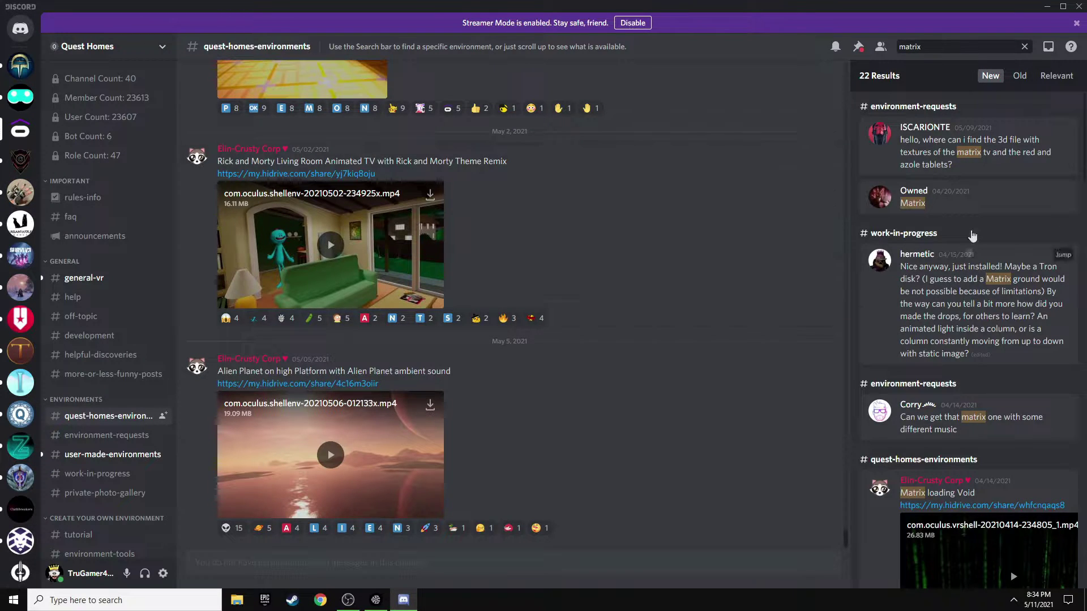
pyautogui.scroll(-4, 926, 317)
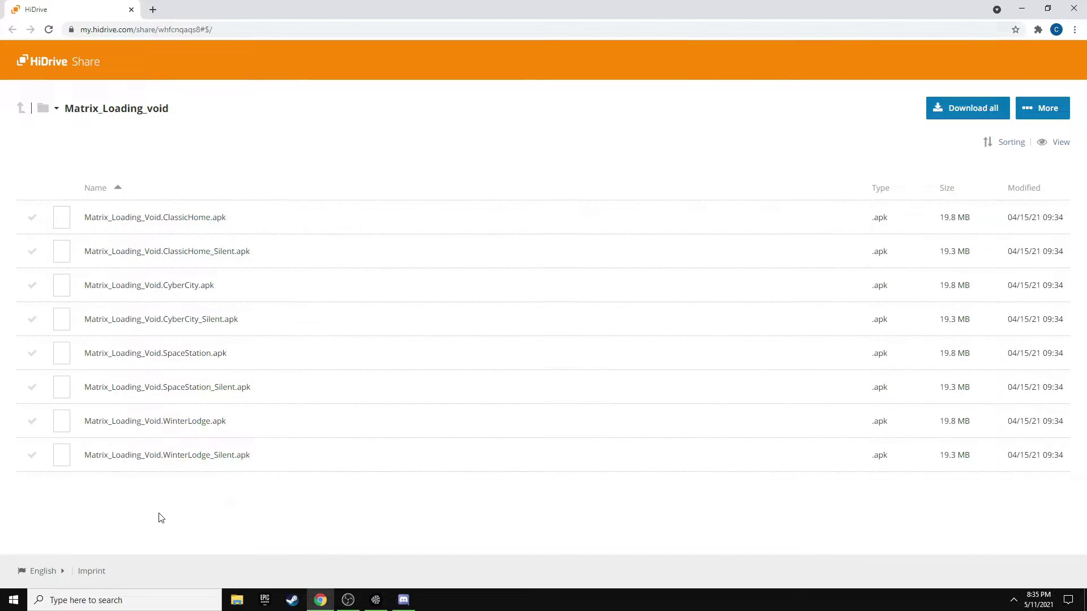
# - Close the HiDrive Matrix_Loading_void share window to return to Discord
pyautogui.click(1073, 7)
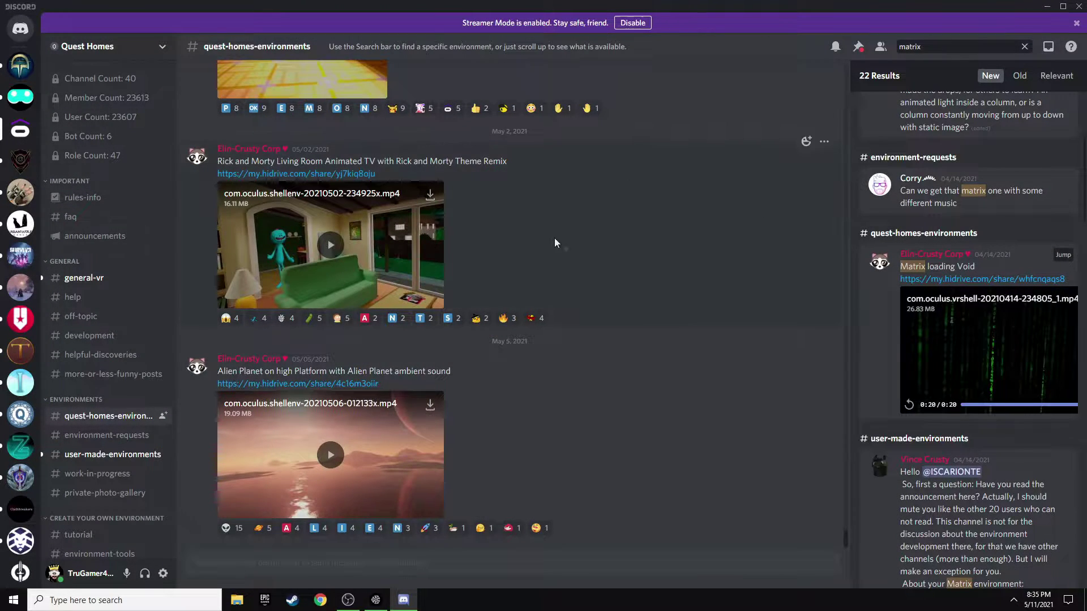
# - Minimize Discord so the SideQuest home page is visible
pyautogui.click(1048, 10)
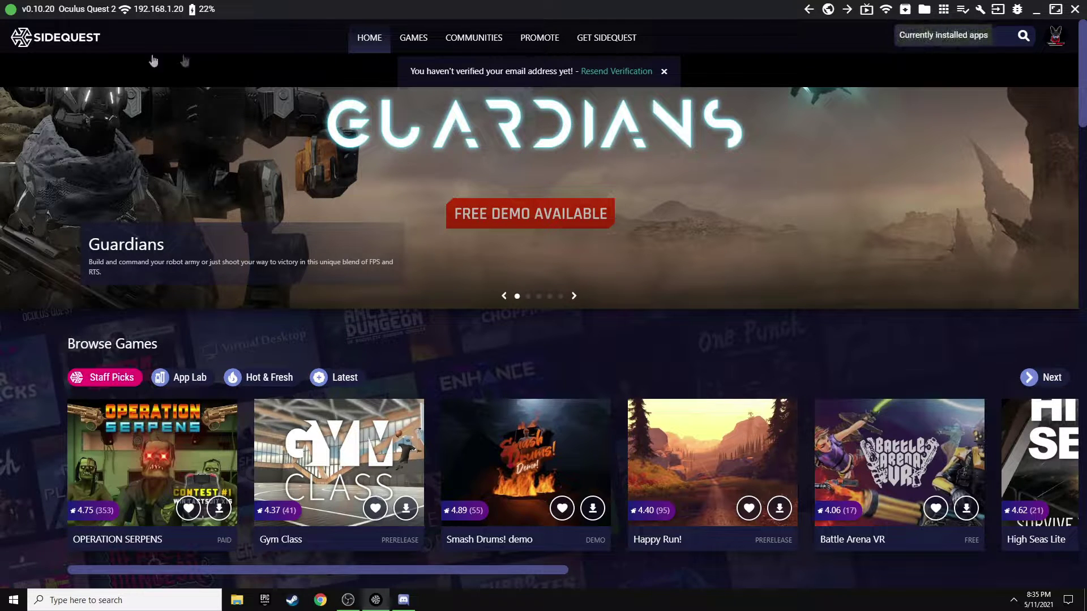
# - List the headset's installed apps with Show All on to include system packages
pyautogui.click(944, 10)
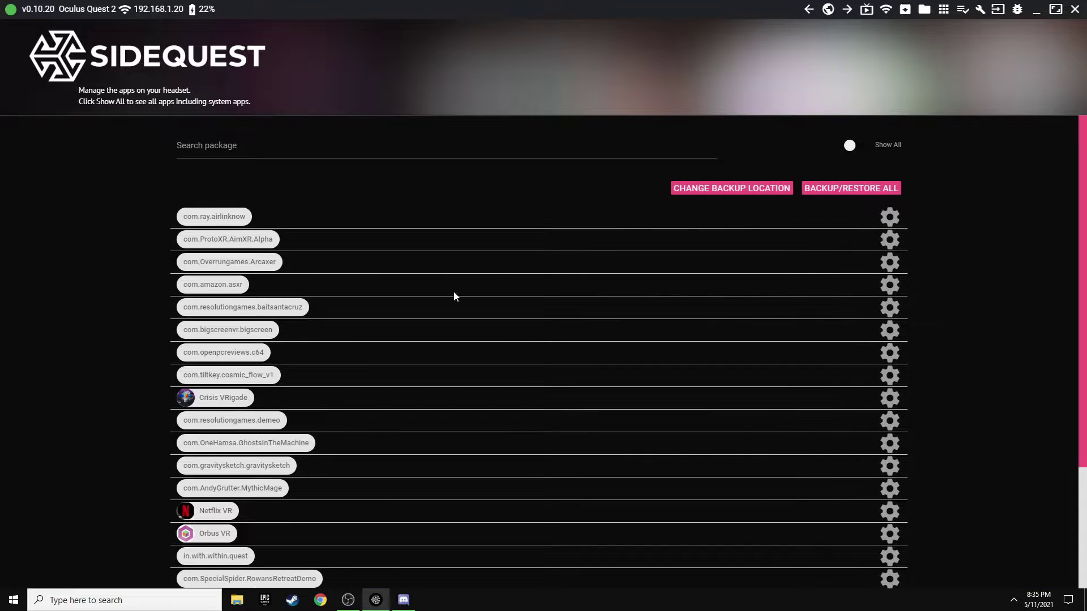
pyautogui.scroll(-3, 332, 320)
pyautogui.click(850, 145)
# - Scroll to com.oculus.environment.prod.winterlodge and open its App Settings
pyautogui.scroll(-3, 357, 263)
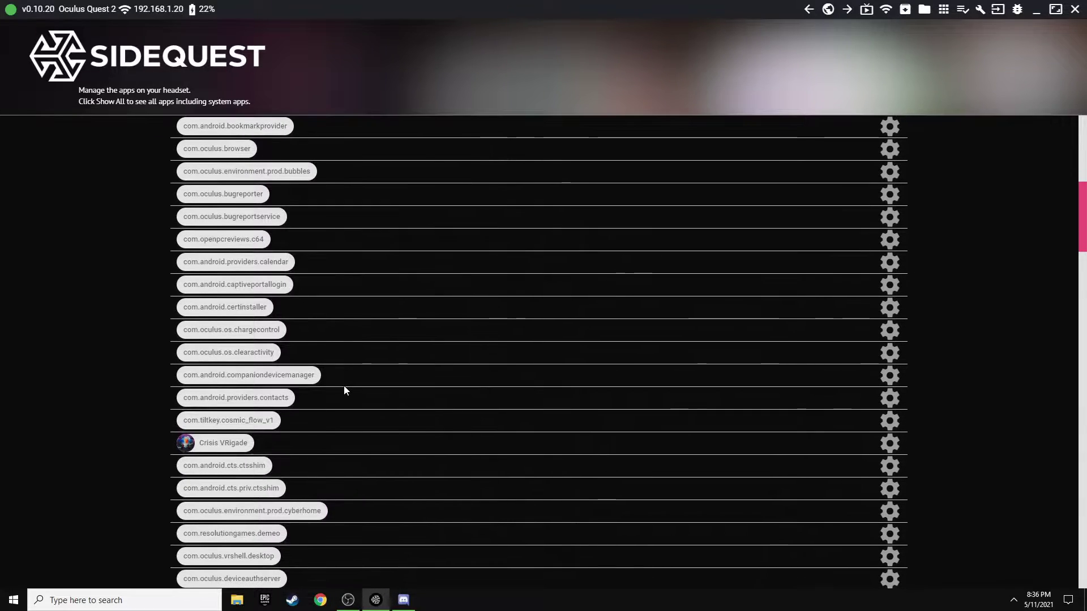
pyautogui.scroll(-2, 343, 384)
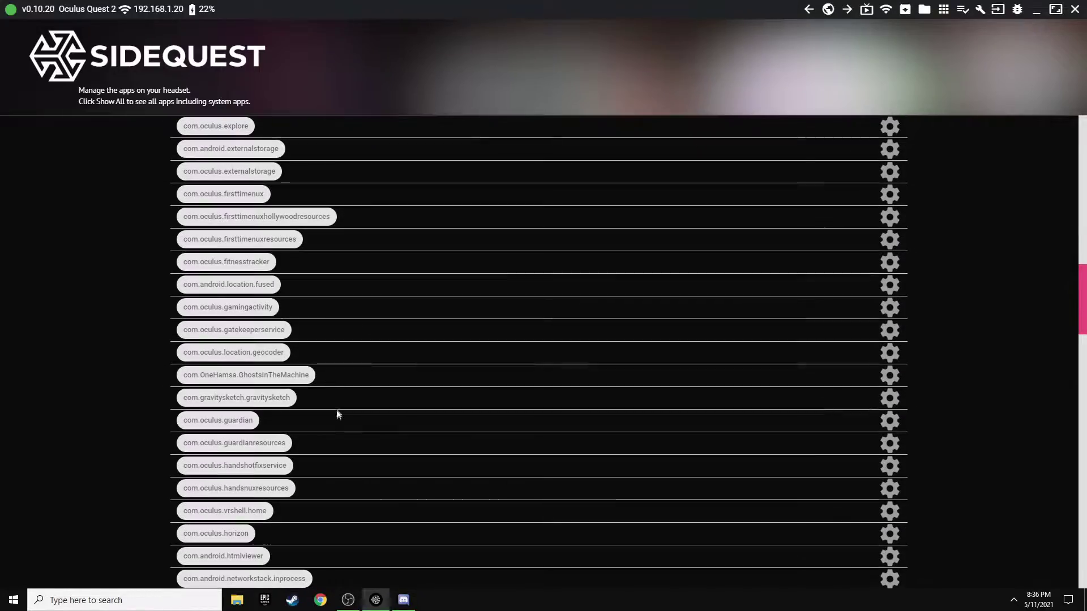
pyautogui.scroll(-5, 350, 356)
pyautogui.scroll(-5, 345, 355)
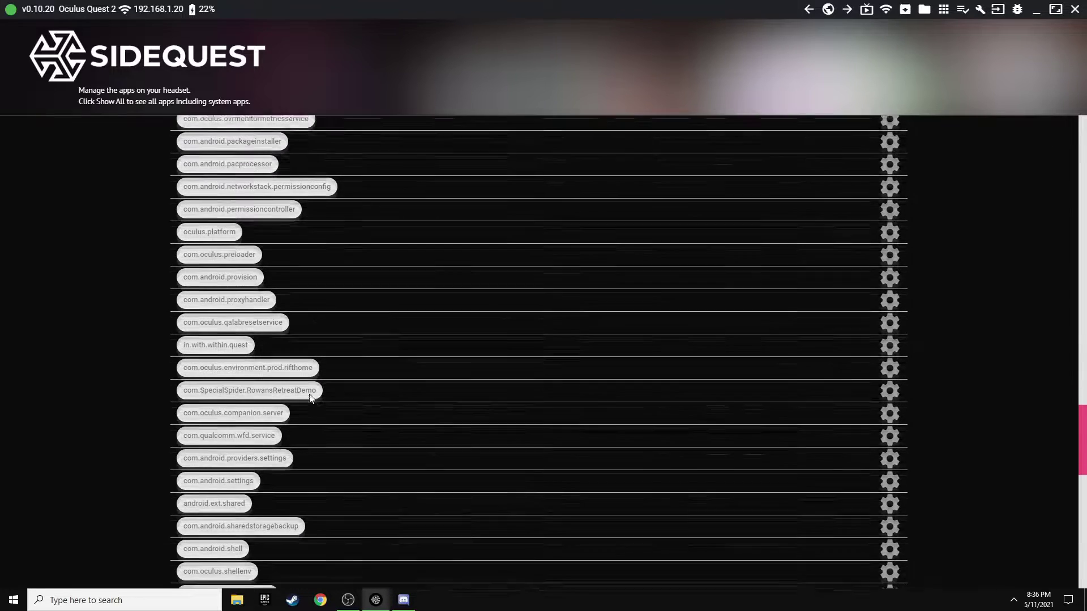
pyautogui.scroll(-7, 371, 387)
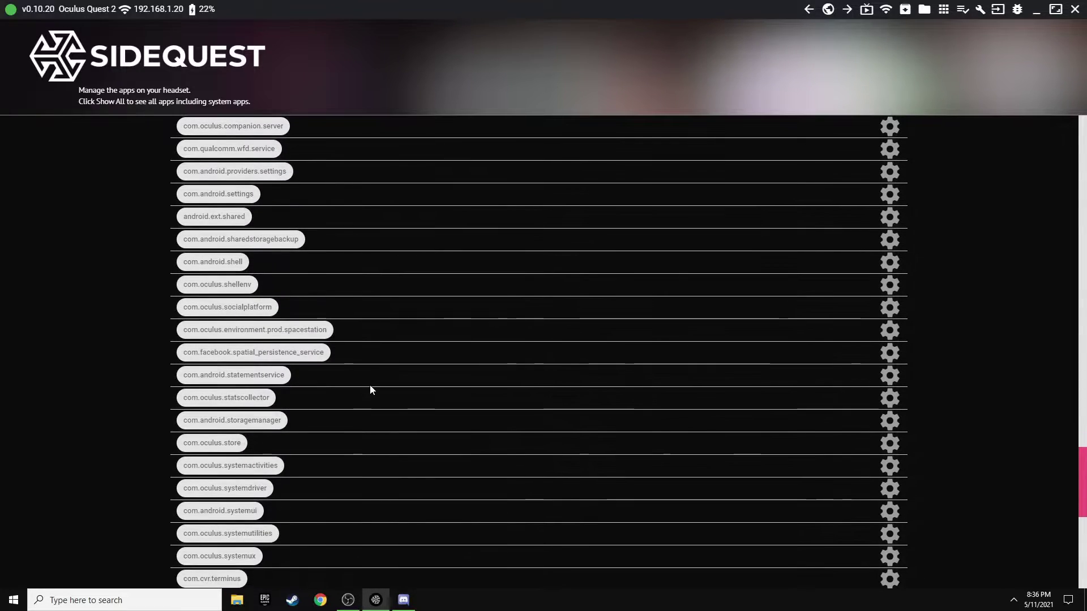
pyautogui.scroll(-3, 321, 397)
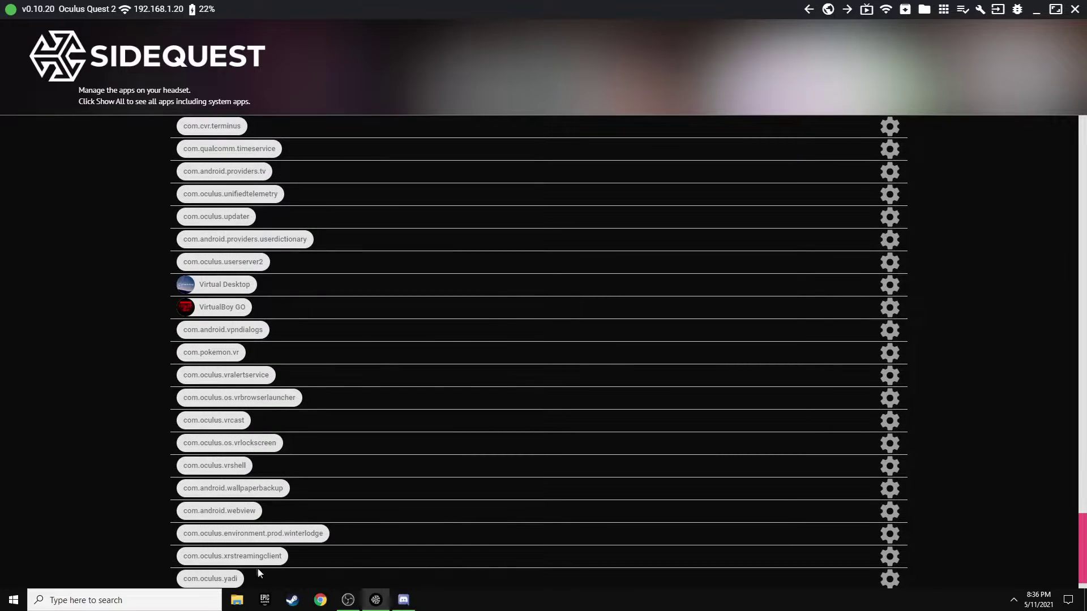
pyautogui.scroll(-1, 277, 567)
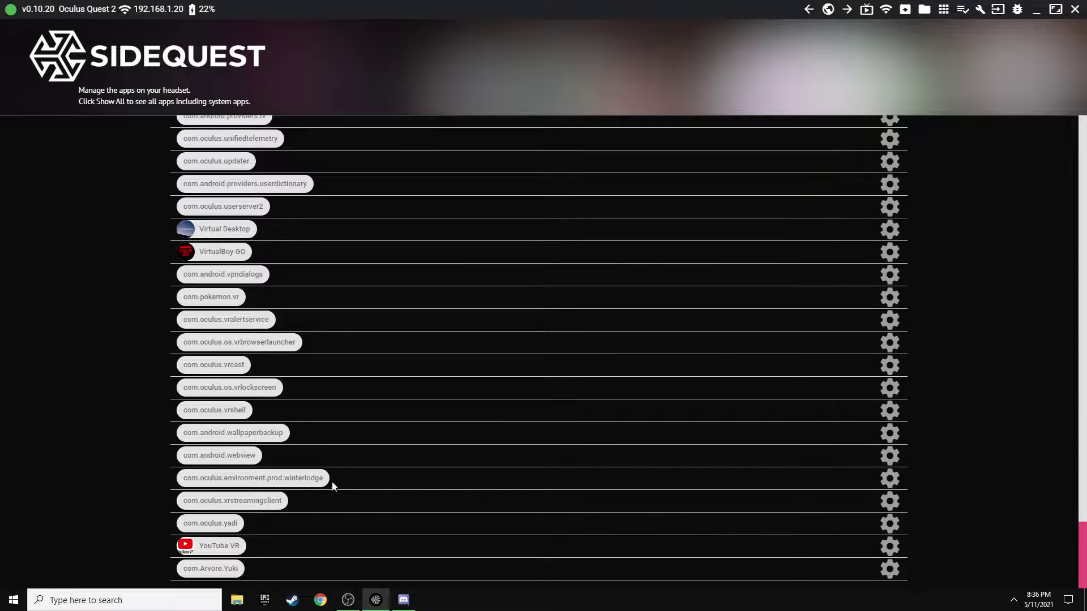
pyautogui.click(891, 479)
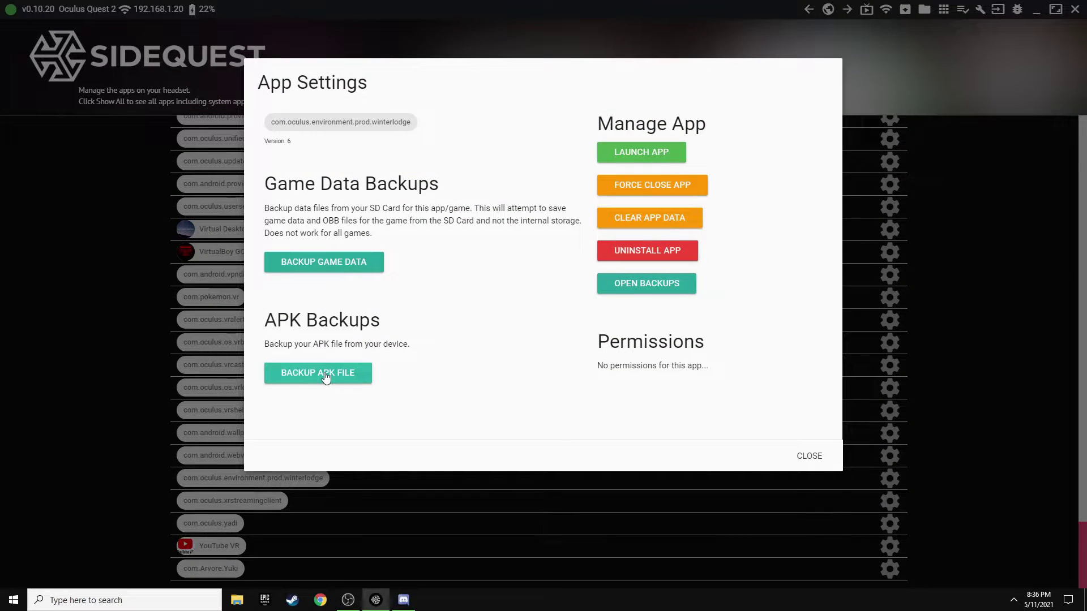
# - Back up the winterlodge APK as 2021-05-12T00-36-55.260Z_6.apk, then uninstall winterlodge
pyautogui.click(325, 377)
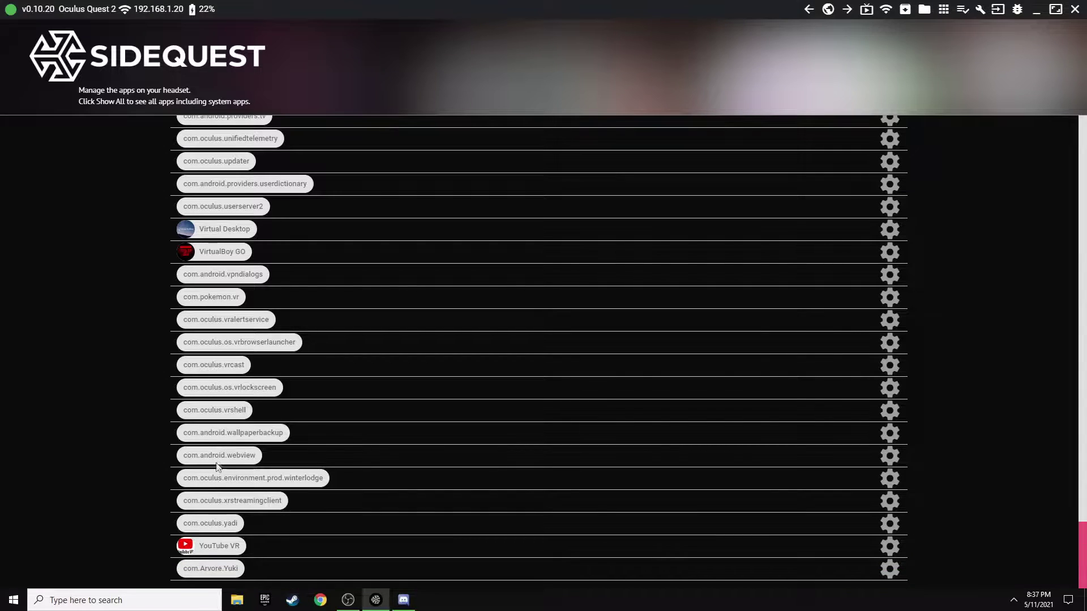
pyautogui.click(893, 478)
pyautogui.click(887, 480)
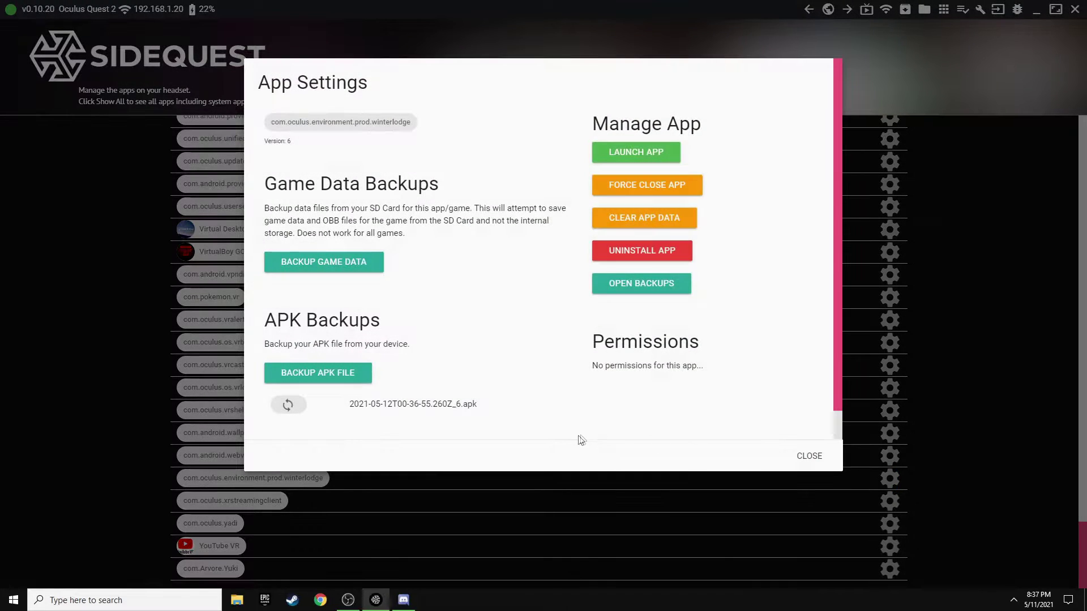
pyautogui.click(664, 253)
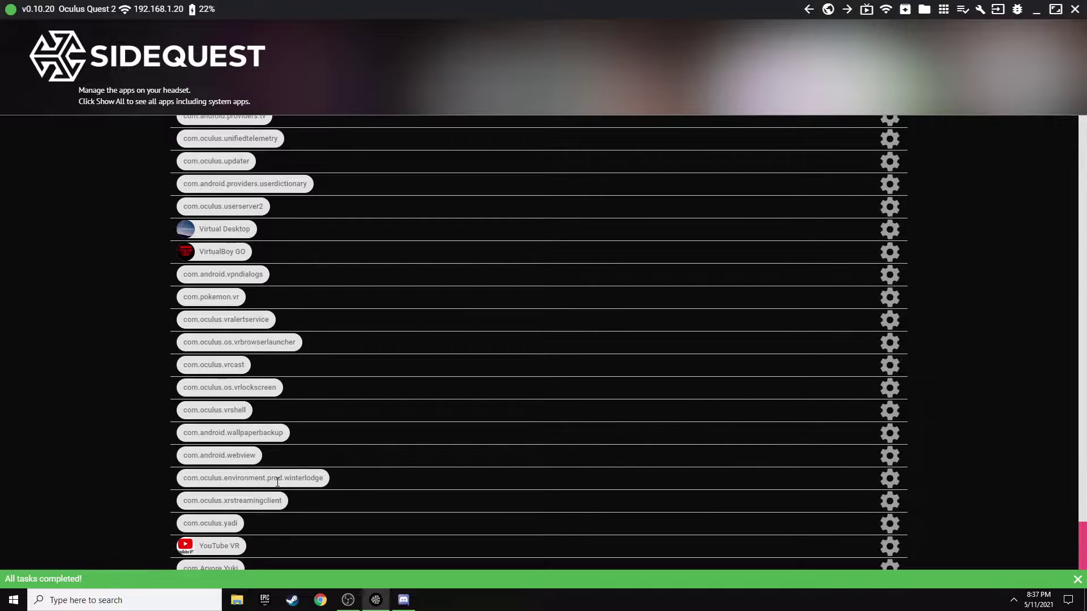
# - Install an APK from the Desktop onto the headset, then minimize SideQuest
pyautogui.scroll(15, 317, 493)
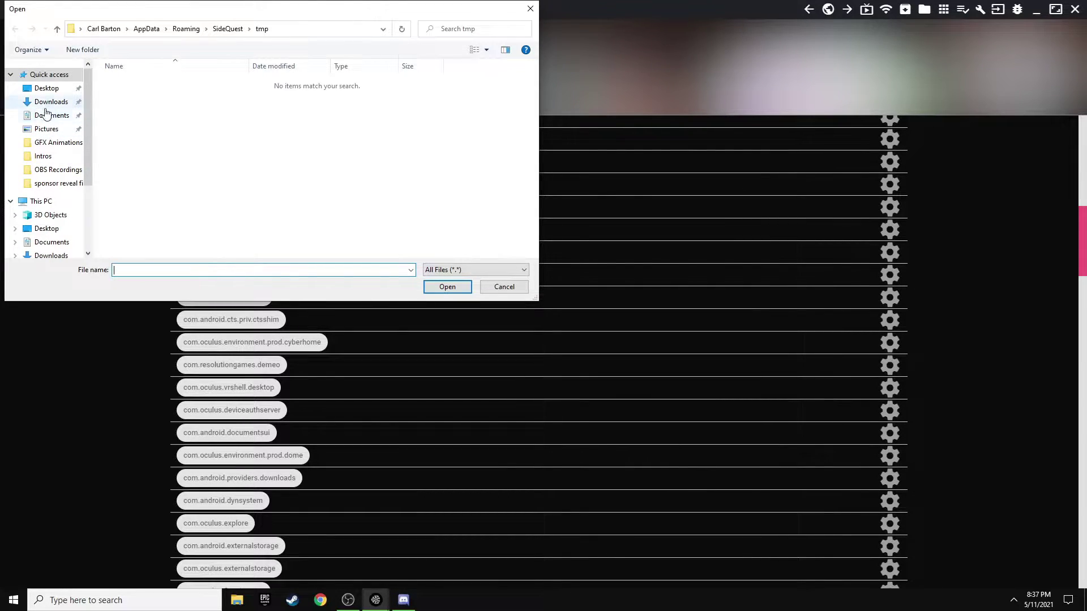
pyautogui.click(48, 228)
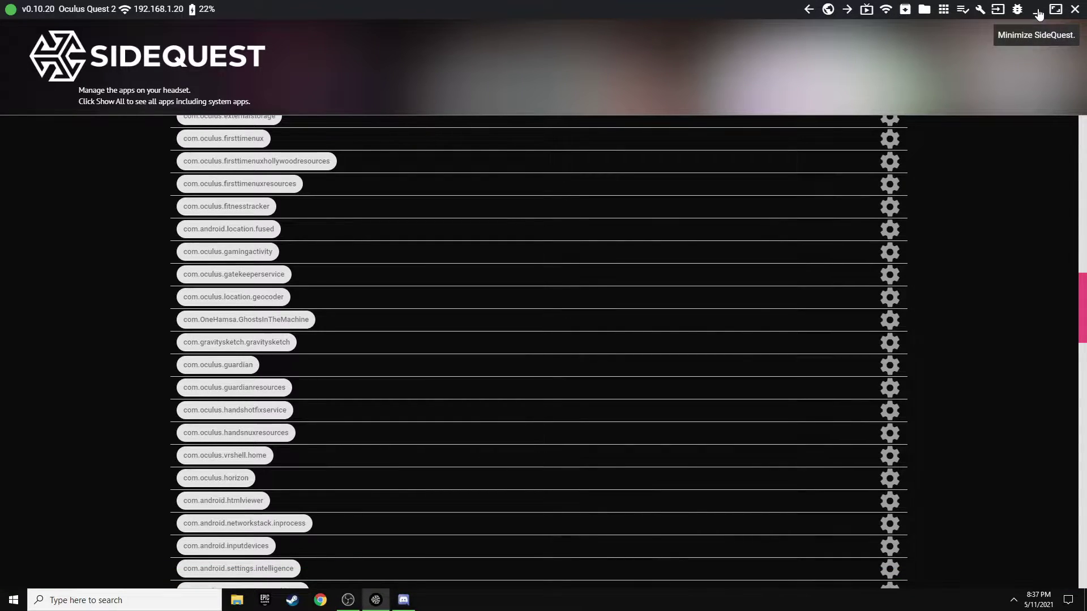
pyautogui.click(1037, 12)
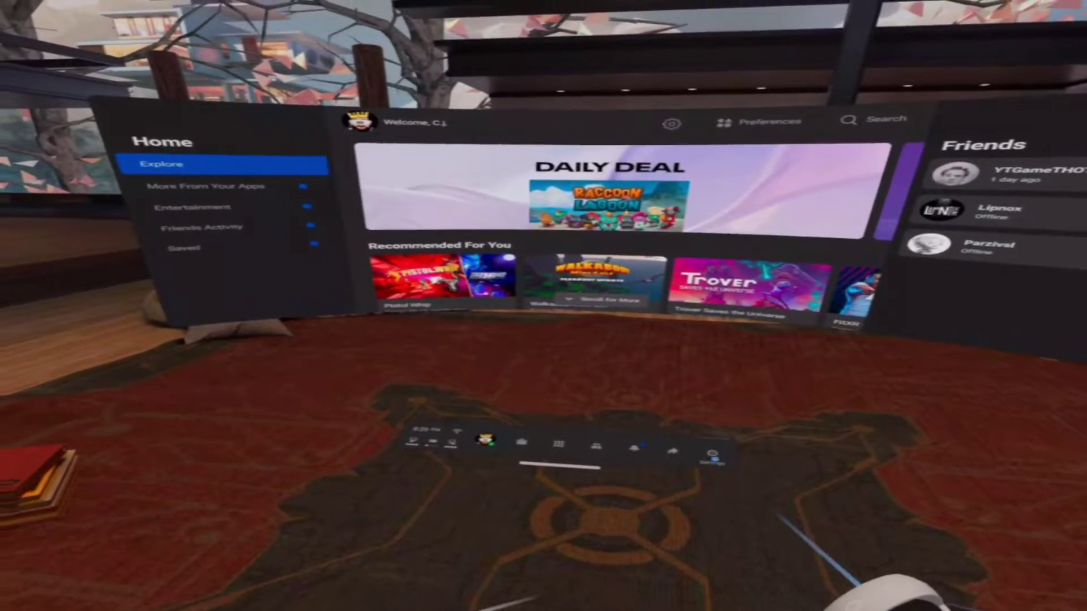
# - In the headset's Virtual Environment settings, apply Winter Lodge as the home environment
pyautogui.click(598, 431)
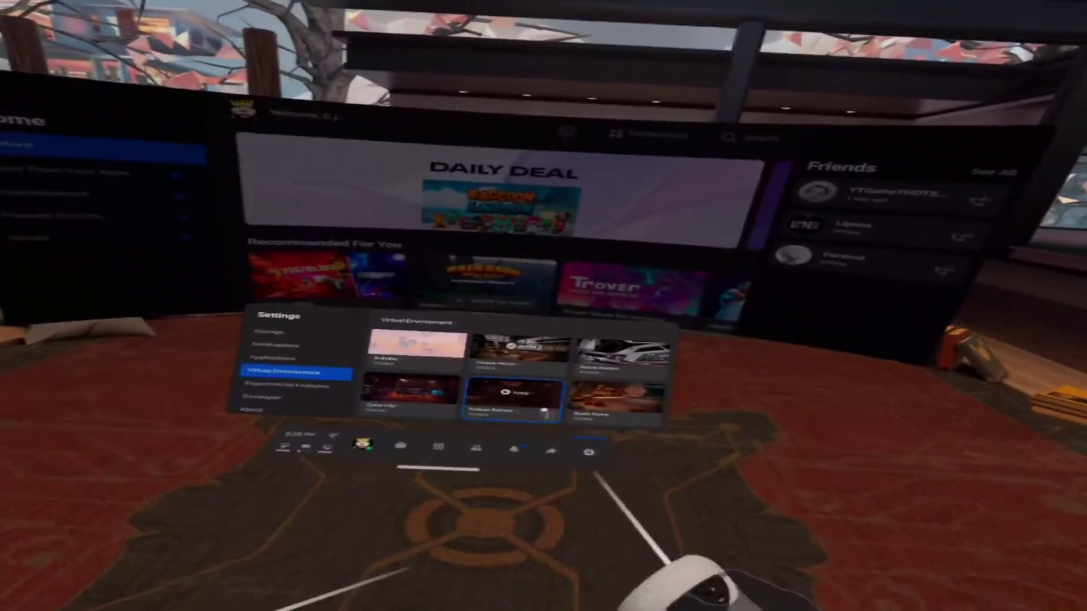
pyautogui.scroll(2, 596, 436)
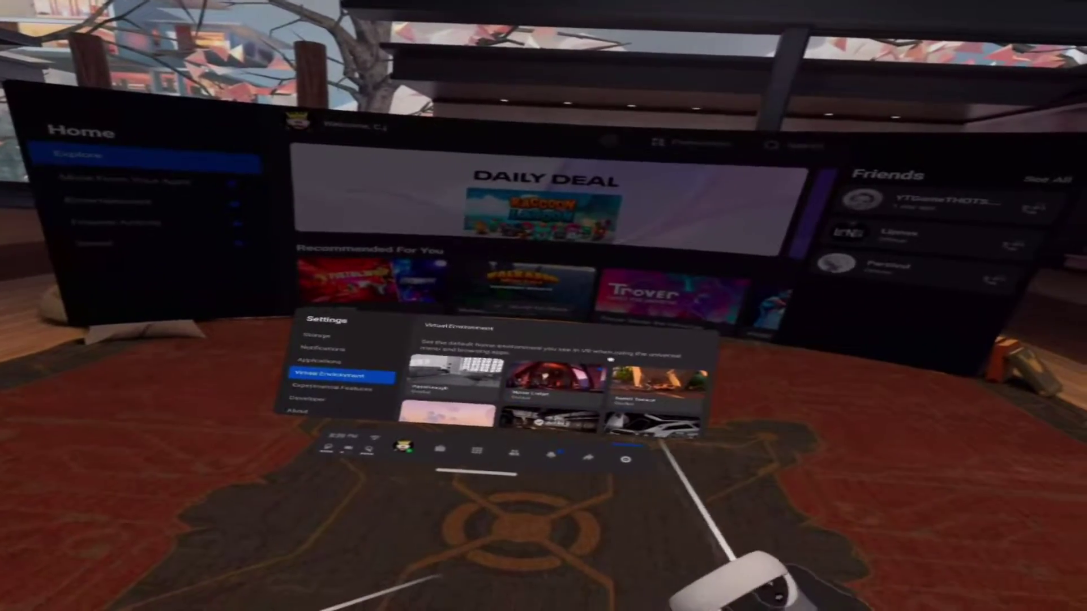
pyautogui.moveTo(594, 371)
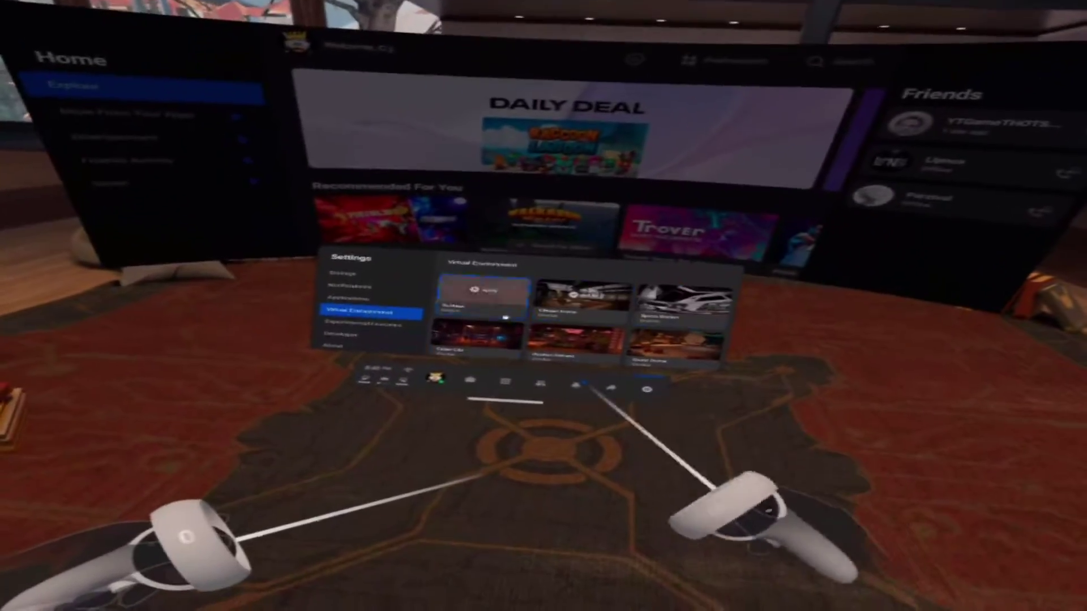
pyautogui.scroll(-3, 525, 343)
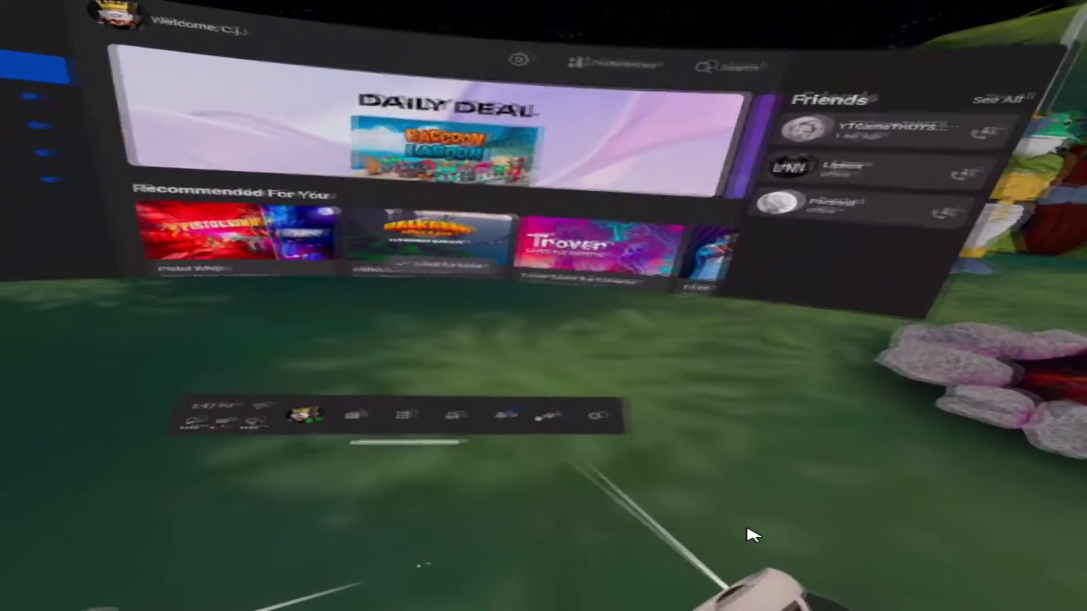
# - In the Virtual Environment settings, scroll to Classic Home and apply it
pyautogui.click(604, 406)
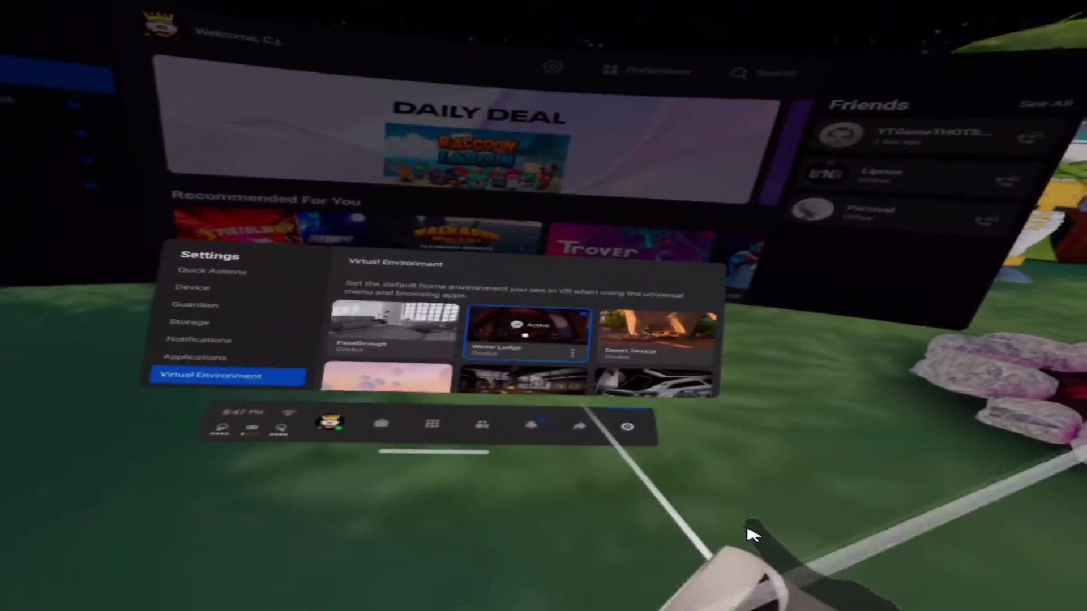
pyautogui.scroll(-3, 552, 376)
pyautogui.scroll(3, 512, 351)
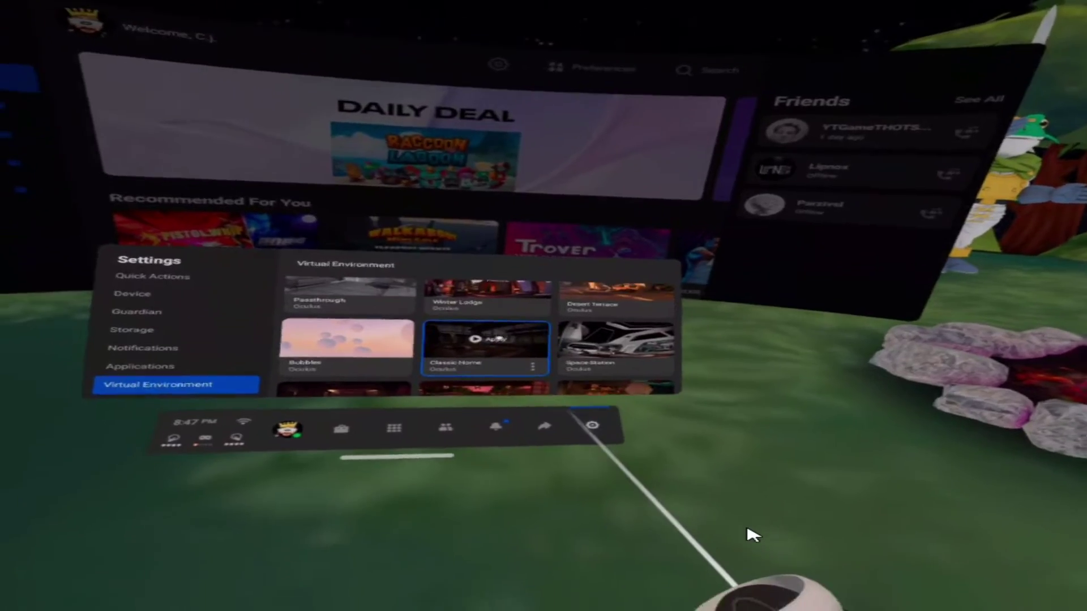
pyautogui.click(512, 337)
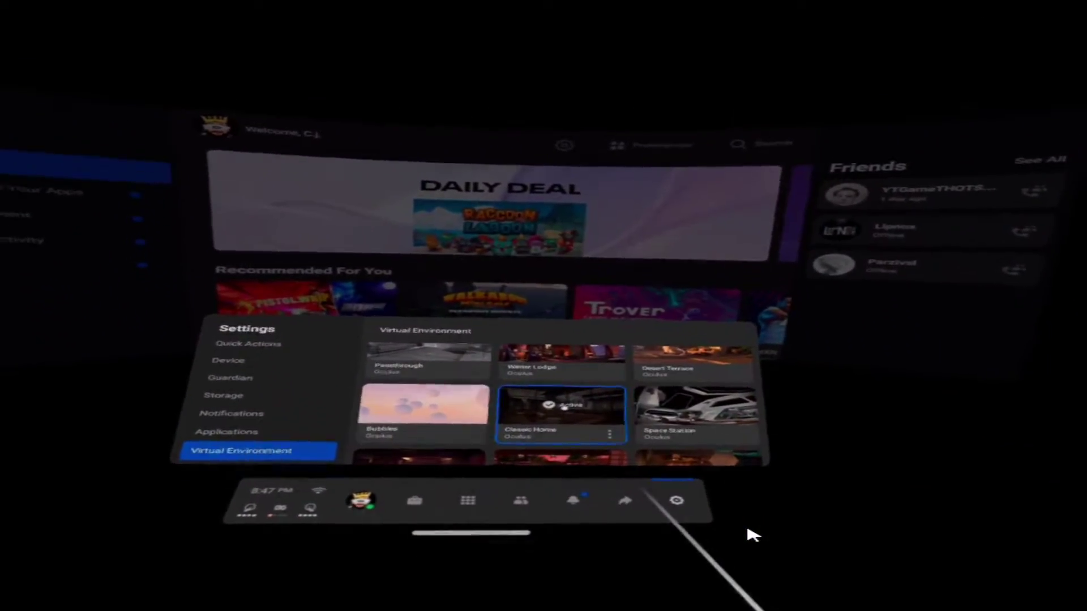